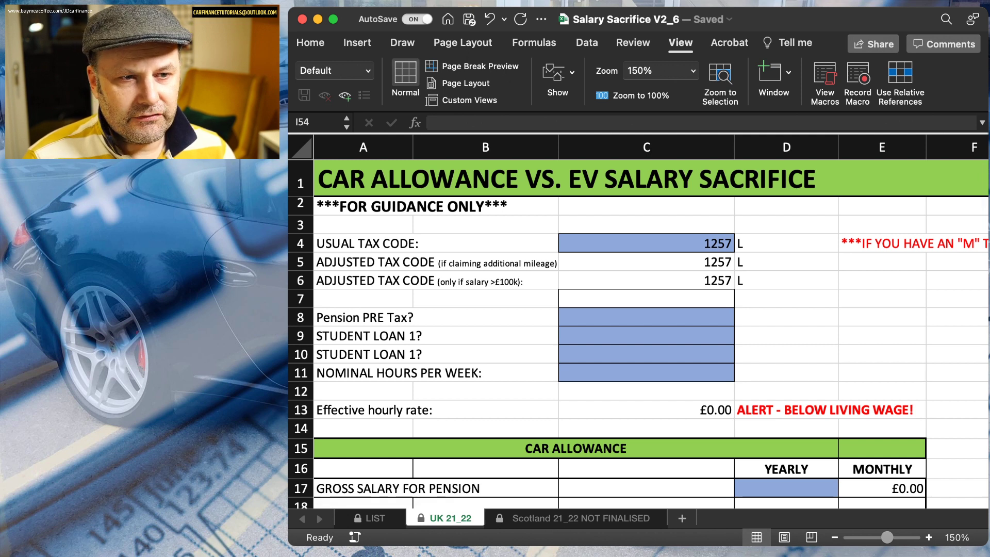
Step: Look over the EV salary sacrifice section, from the gross salary rows to the net cost and percentage saving, and return to the sheet's start
scroll(637, 322, right, 15)
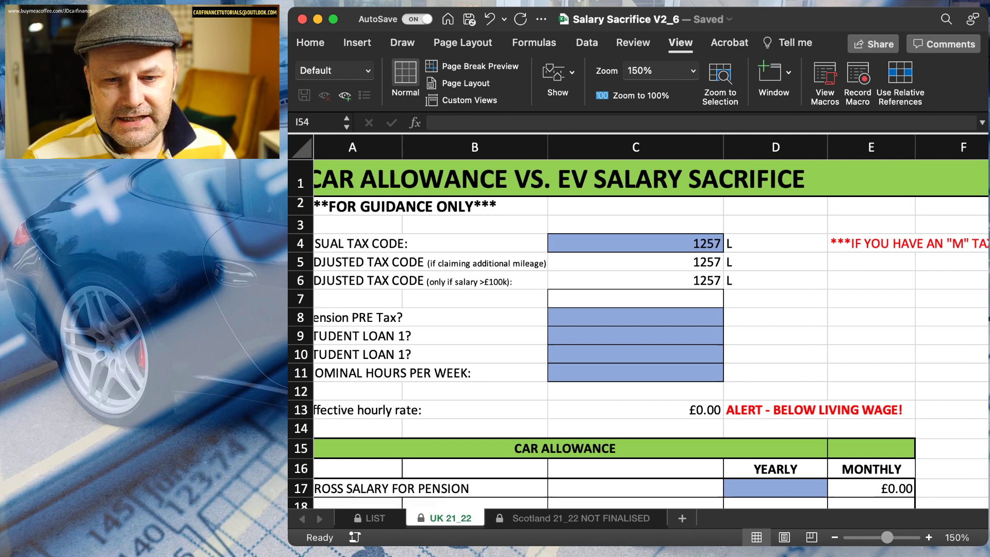
scroll(638, 321, down, 10)
scroll(638, 322, left, 2)
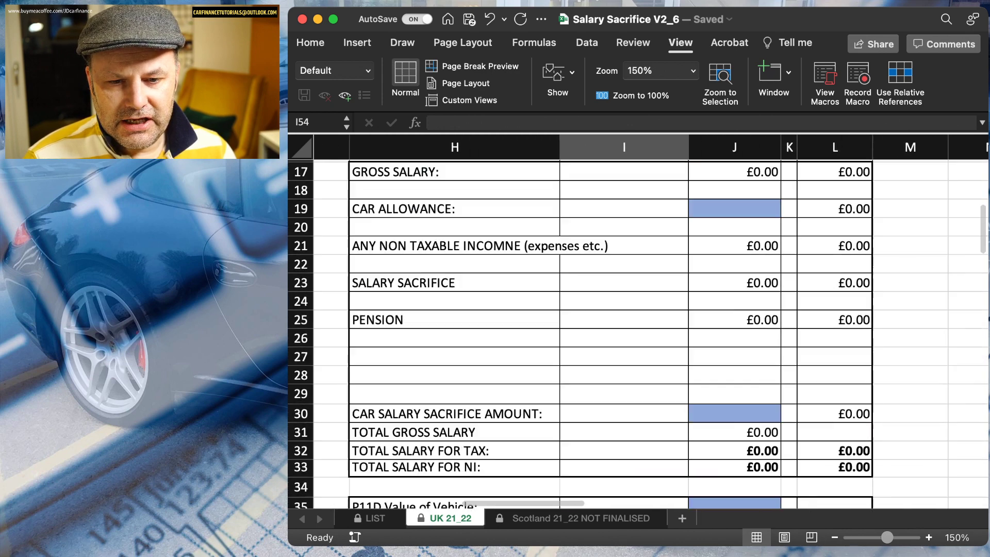
scroll(637, 321, down, 10)
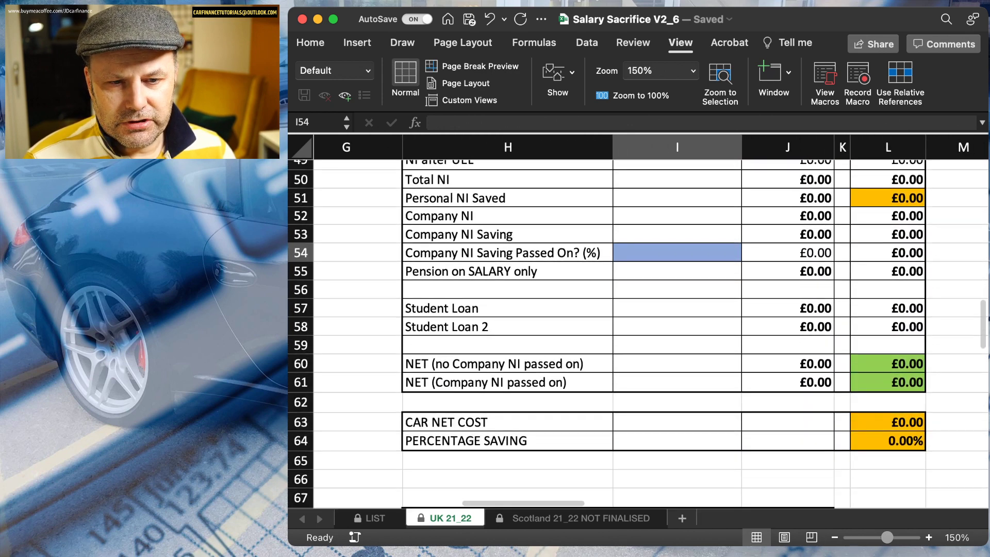
scroll(638, 321, up, 2)
scroll(638, 321, right, 1)
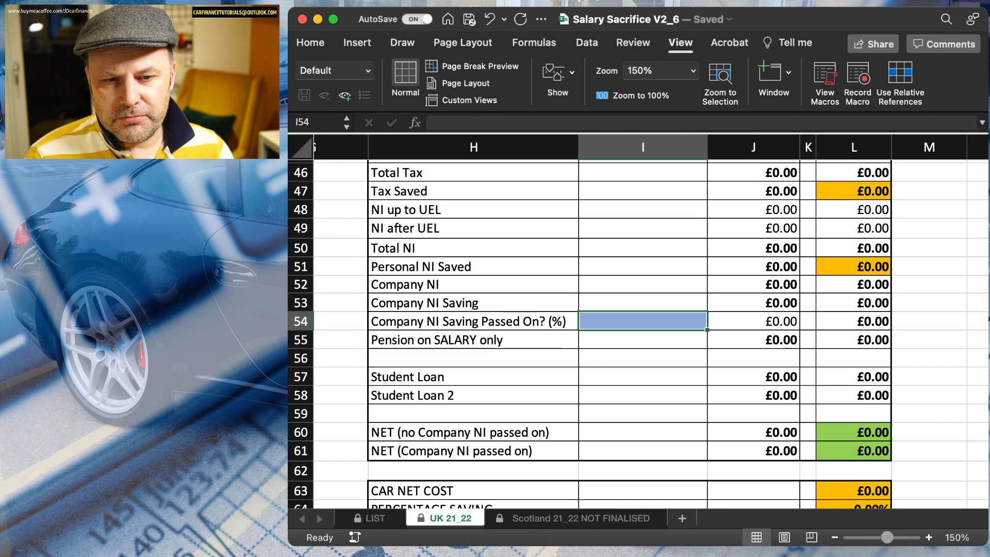
scroll(638, 322, up, 15)
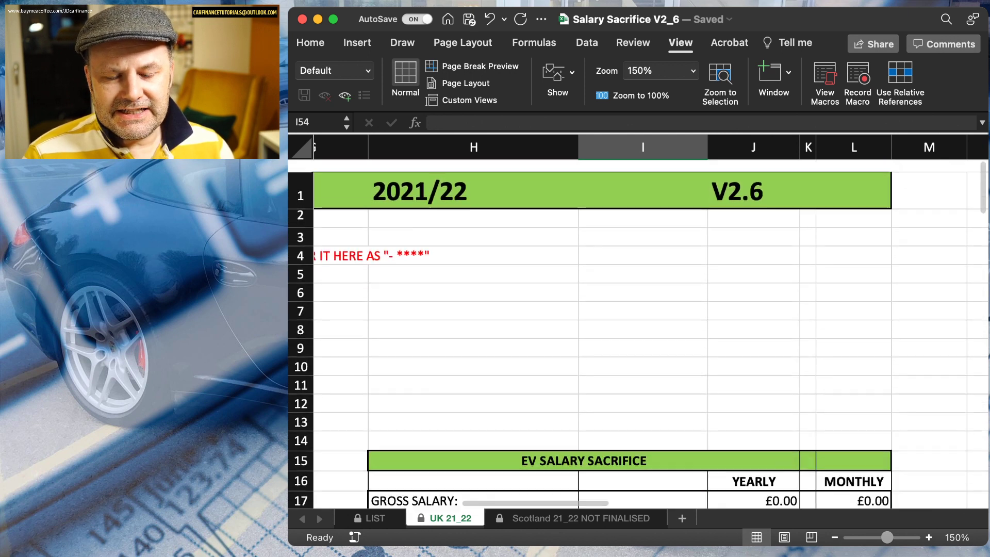
scroll(638, 322, left, 3)
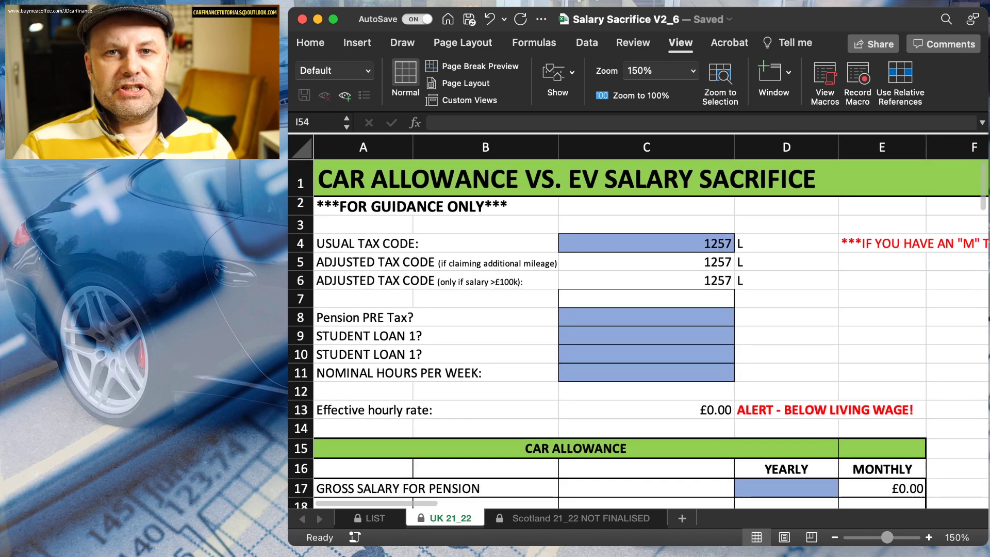
Step: Enter a yearly gross salary for pension of 40,000 in the Car Allowance section and check the tax, NI and NET rows
scroll(637, 334, down, 3)
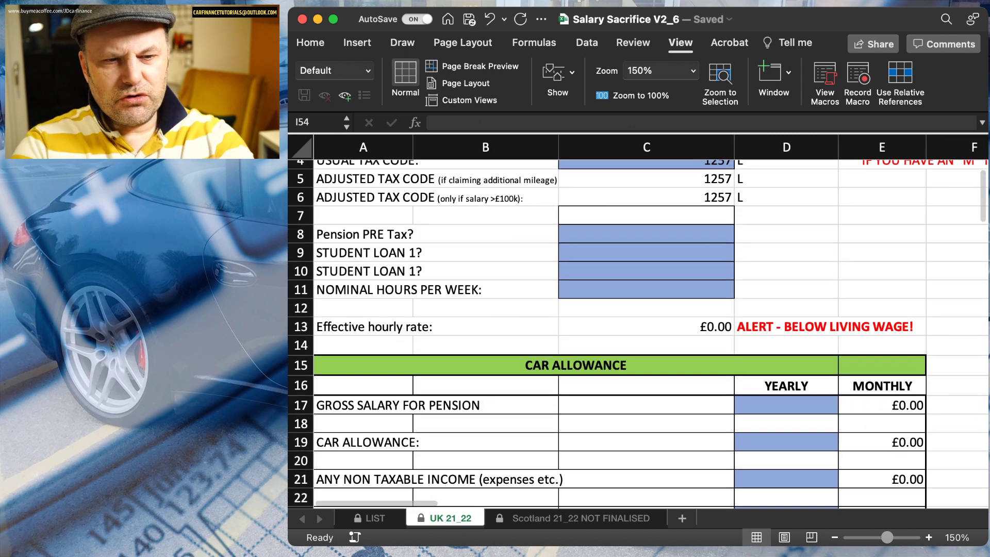
scroll(637, 334, down, 5)
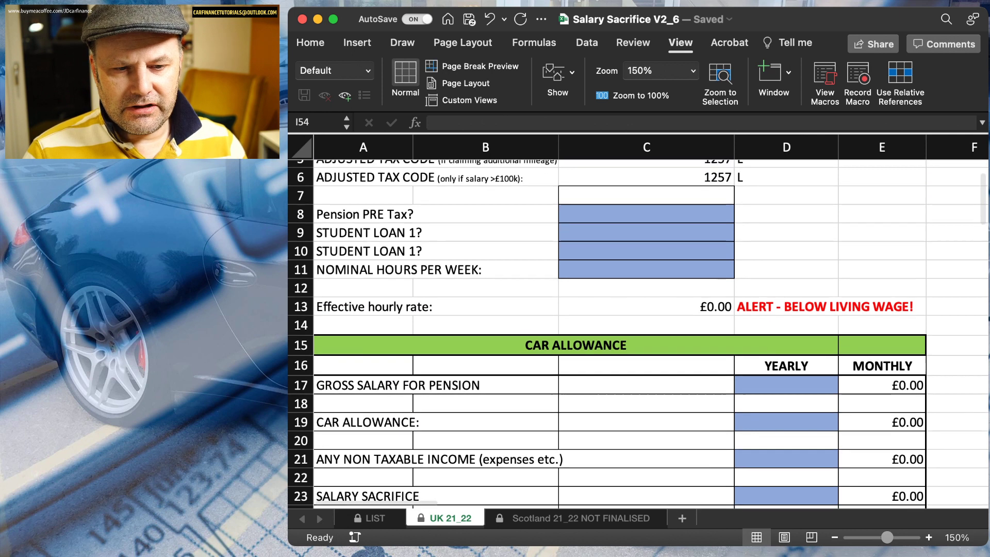
click(786, 269)
text(40,000)
key(Return)
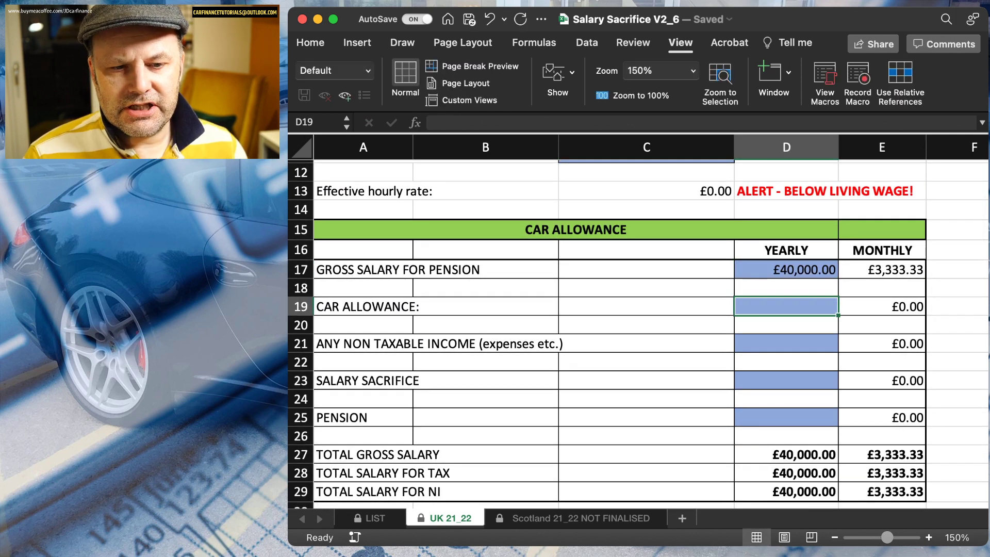
scroll(637, 322, right, 2)
scroll(637, 321, down, 10)
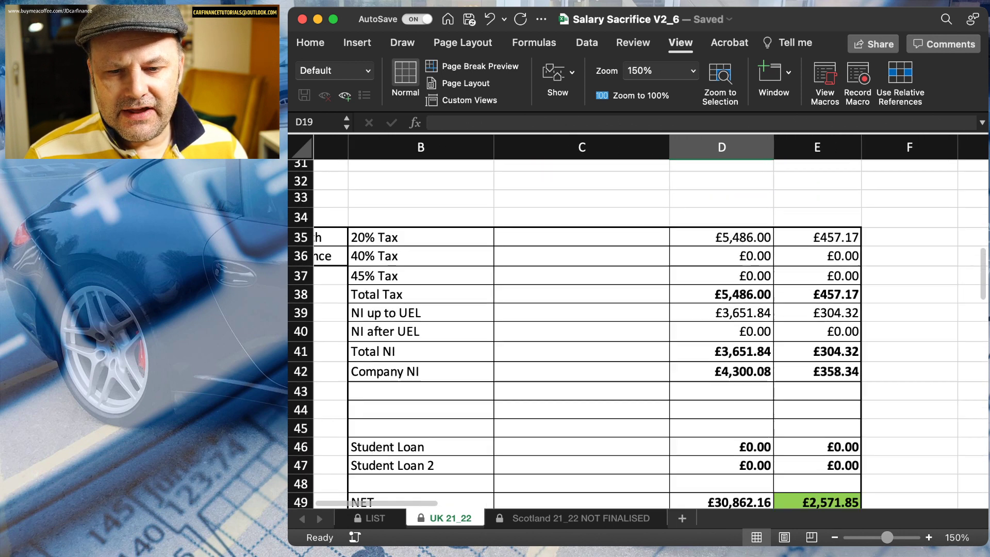
scroll(637, 322, down, 1)
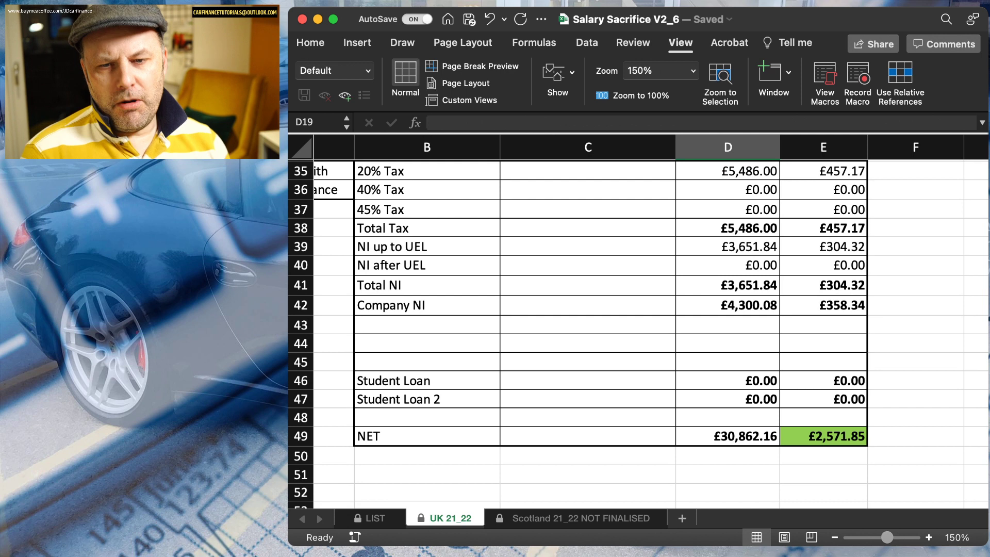
scroll(638, 322, up, 2)
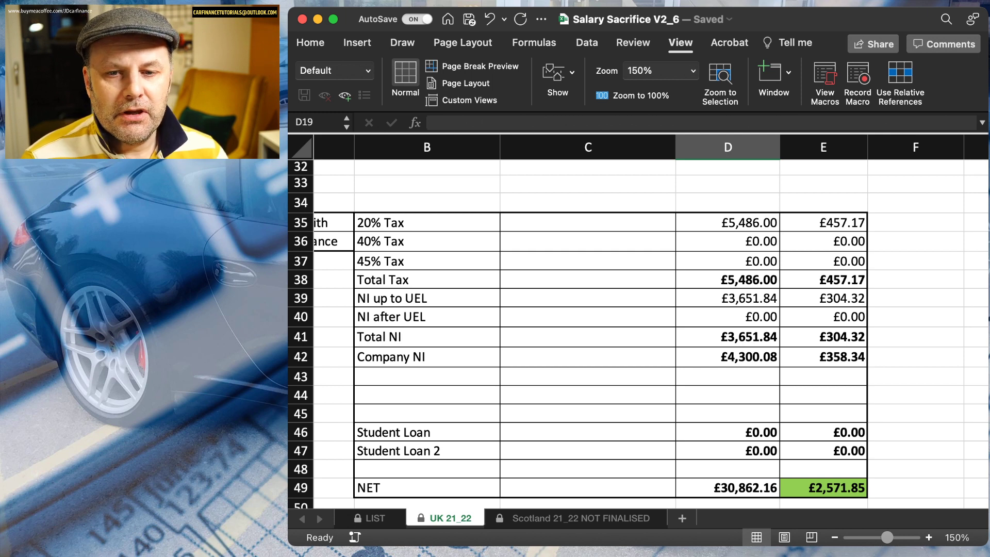
Step: Enter the yearly car salary sacrifice amount as =400*12 in the EV Salary Sacrifice section
scroll(651, 322, right, 10)
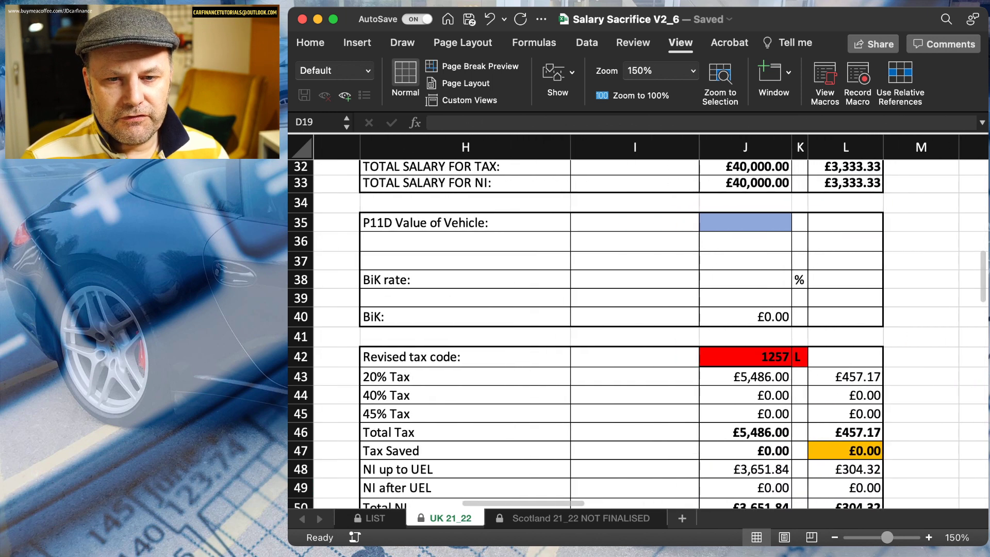
scroll(638, 322, up, 10)
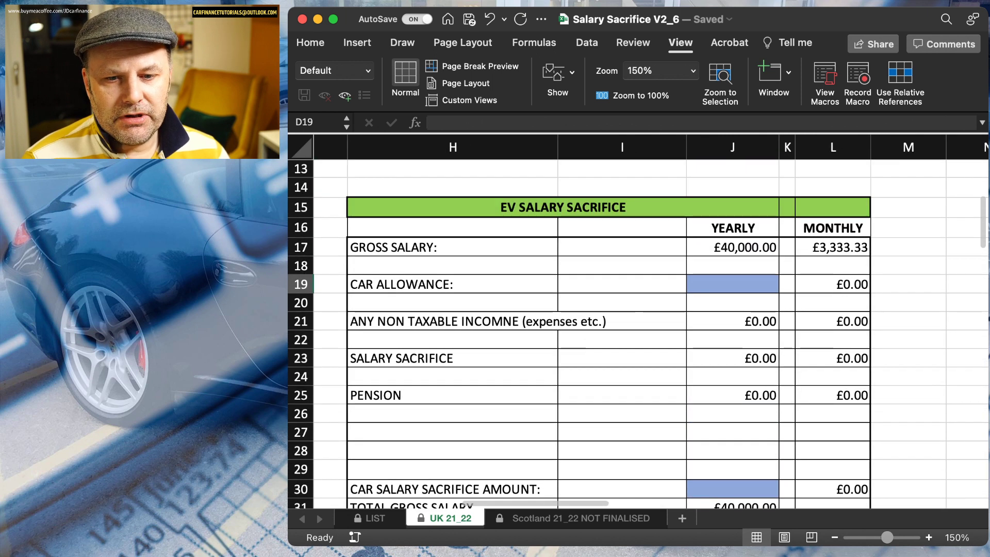
scroll(638, 322, down, 3)
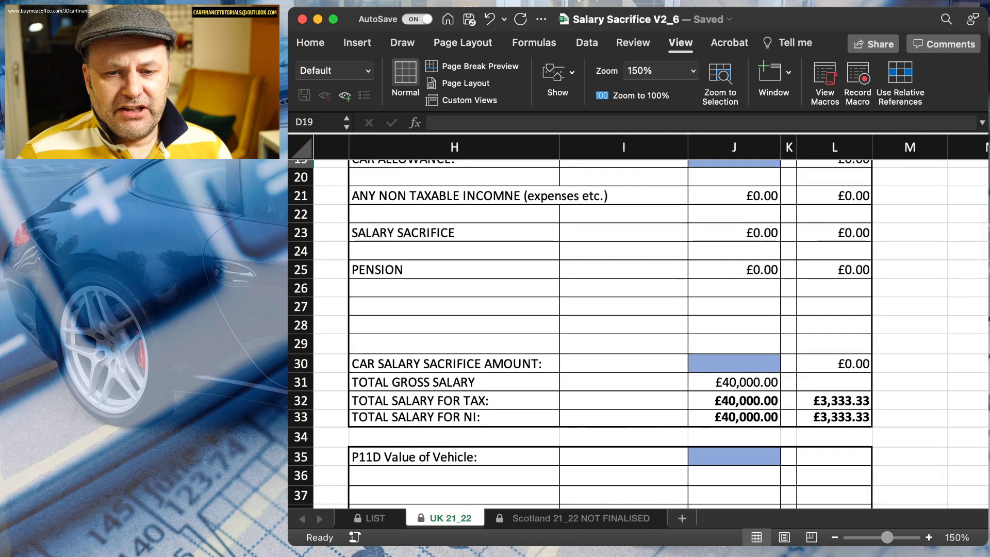
click(734, 364)
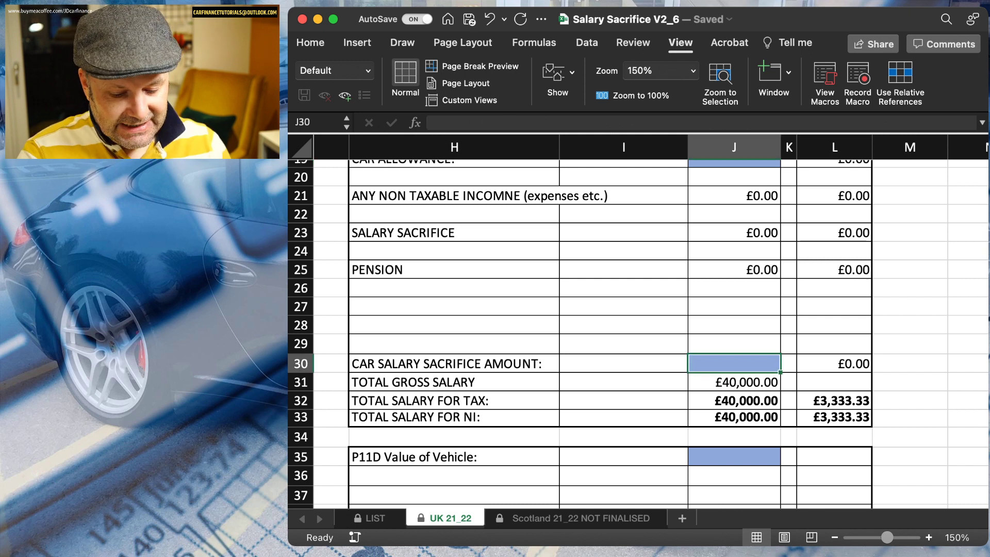
text(=400)
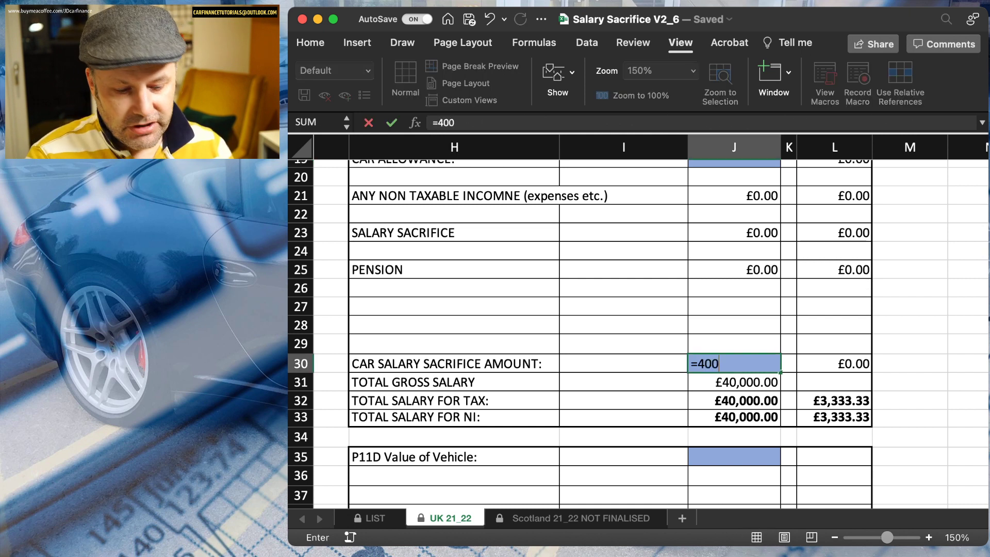
text(12)
key(BackSpace)
key(BackSpace)
text(*12)
key(Return)
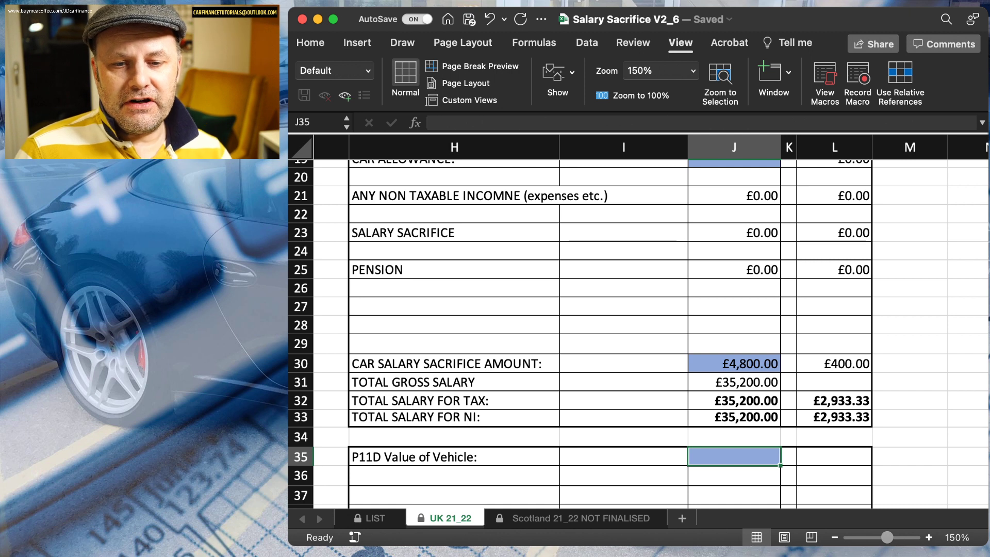
Step: Examine the tax saved, personal NI saved, company NI saving and NET rows of the EV Salary Sacrifice section
scroll(651, 321, left, 1)
scroll(638, 334, down, 10)
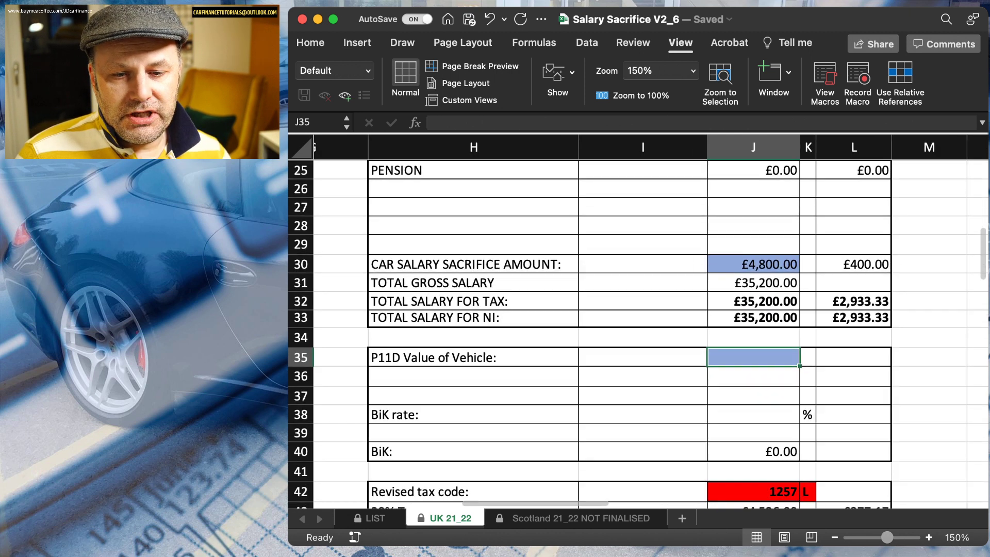
scroll(638, 334, down, 5)
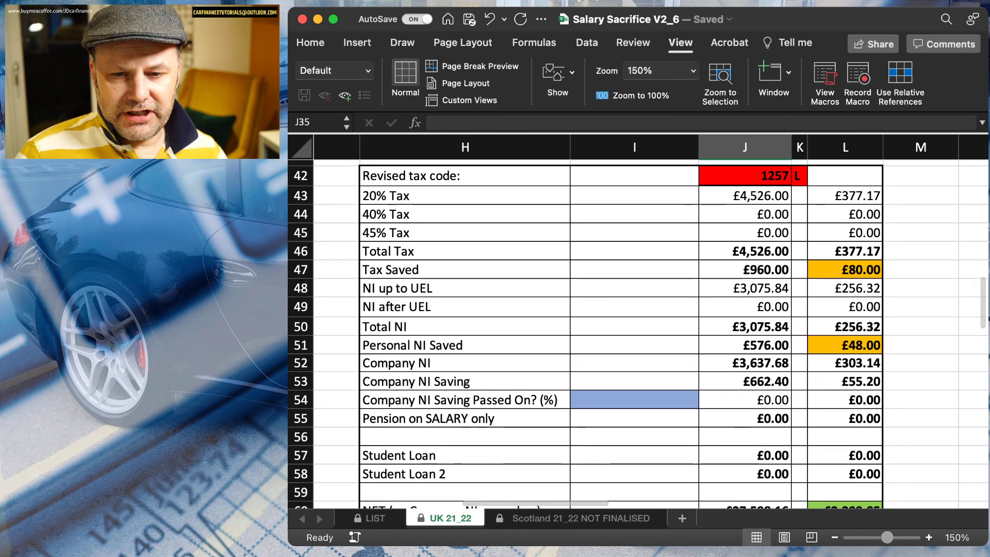
scroll(638, 334, down, 5)
scroll(638, 334, up, 4)
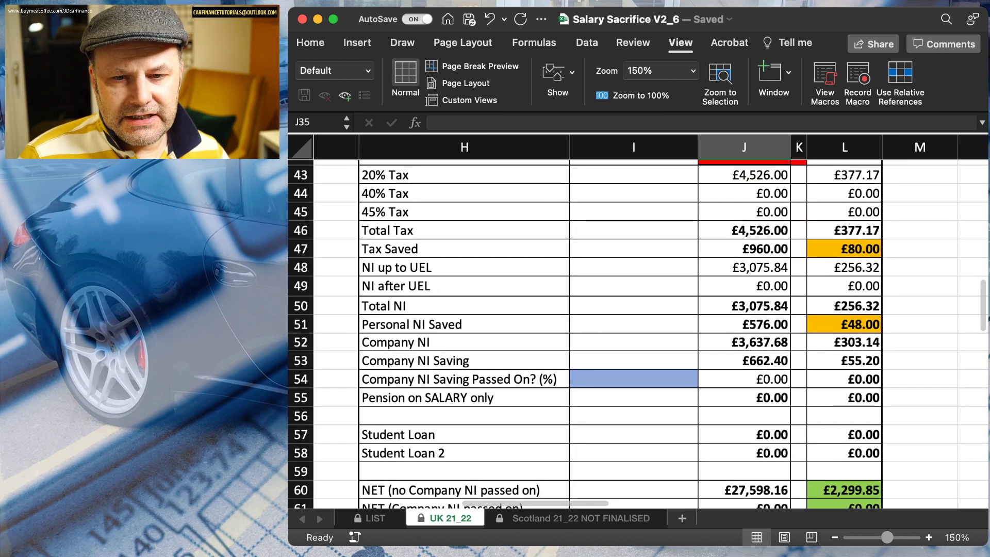
scroll(638, 334, up, 2)
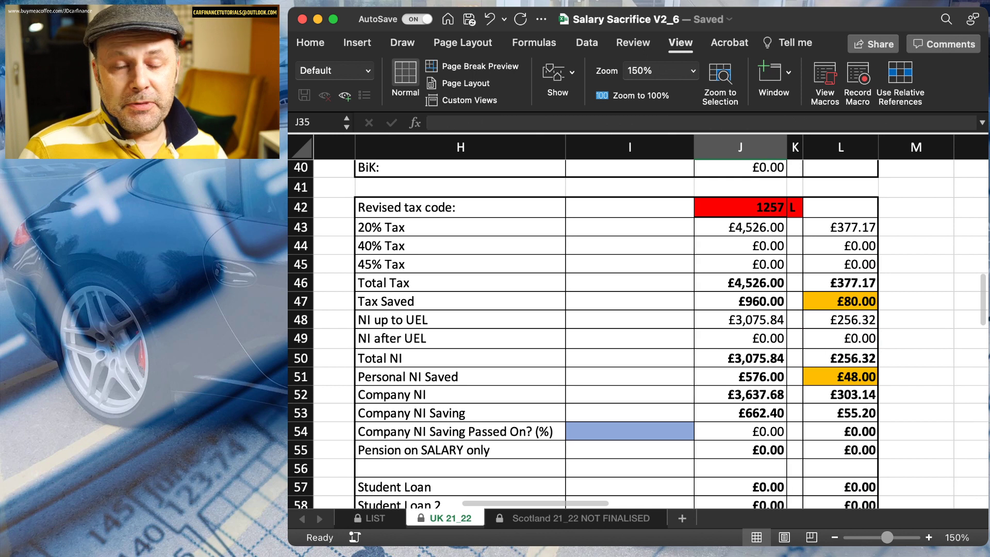
scroll(638, 334, right, 1)
scroll(638, 334, left, 1)
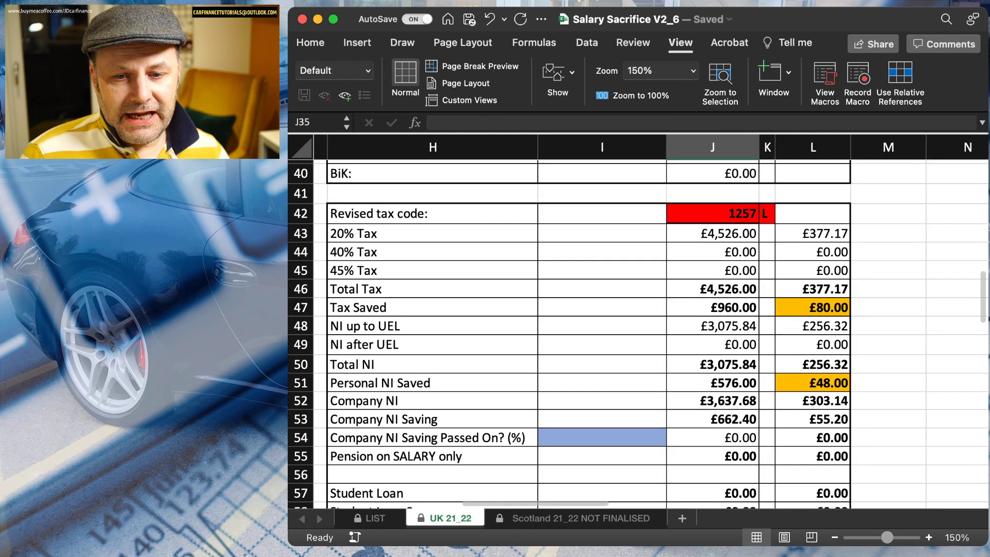
scroll(638, 334, down, 2)
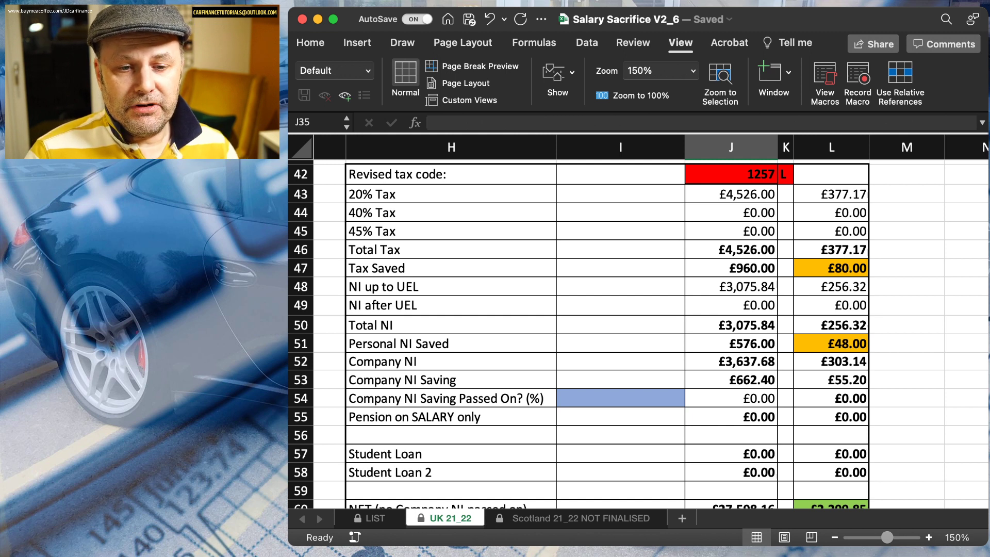
scroll(638, 322, right, 1)
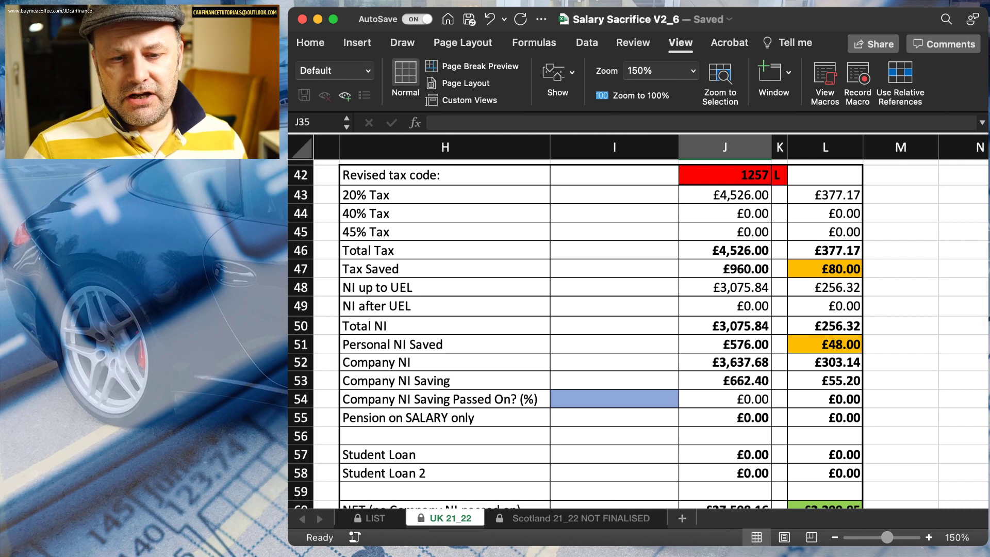
Step: Set Company NI Saving Passed On to 50% and check the NET figure with company NI passed on
click(614, 398)
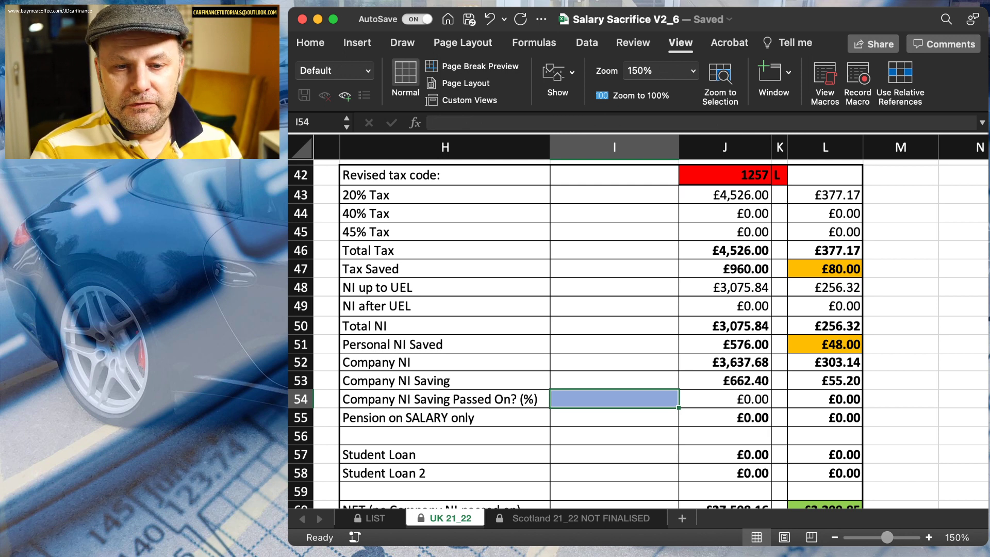
text(50)
key(Return)
scroll(638, 330, down, 3)
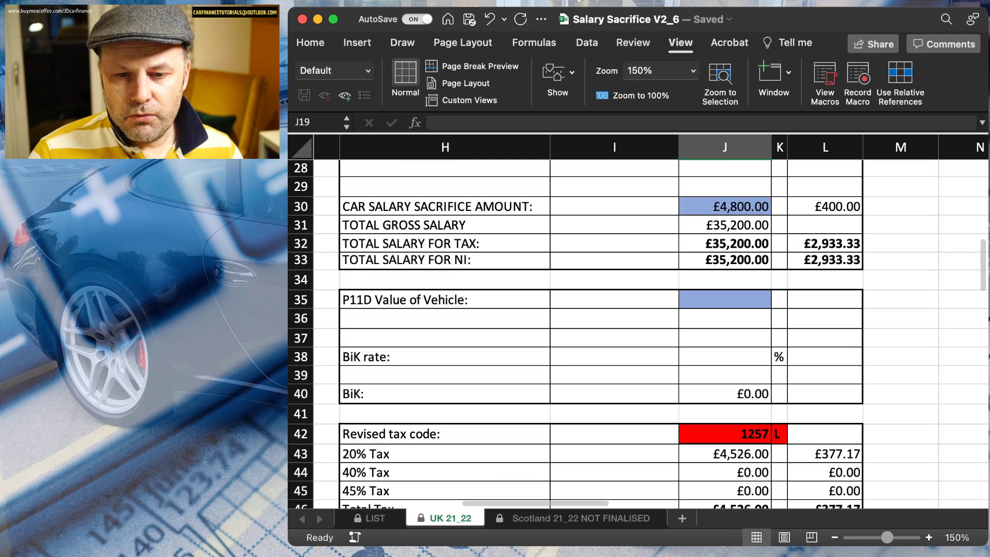
scroll(637, 330, down, 5)
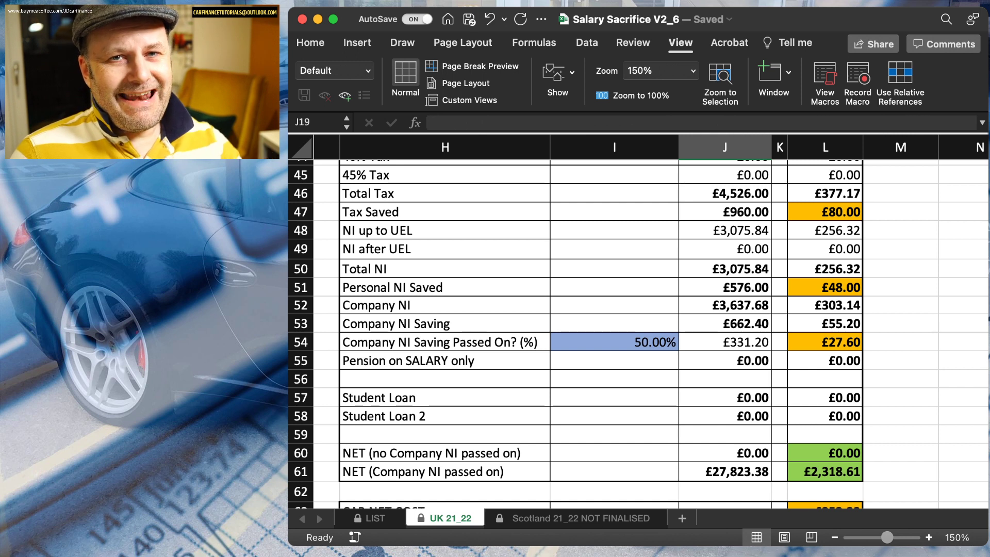
Step: Set the P11D value of the vehicle to 32,000 and the BiK rate to 1%
scroll(637, 322, up, 10)
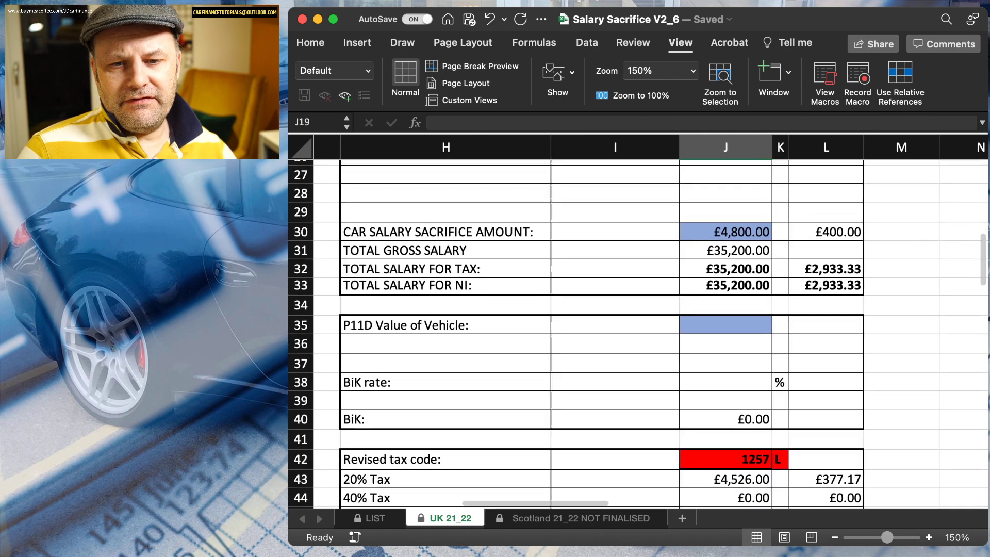
click(750, 366)
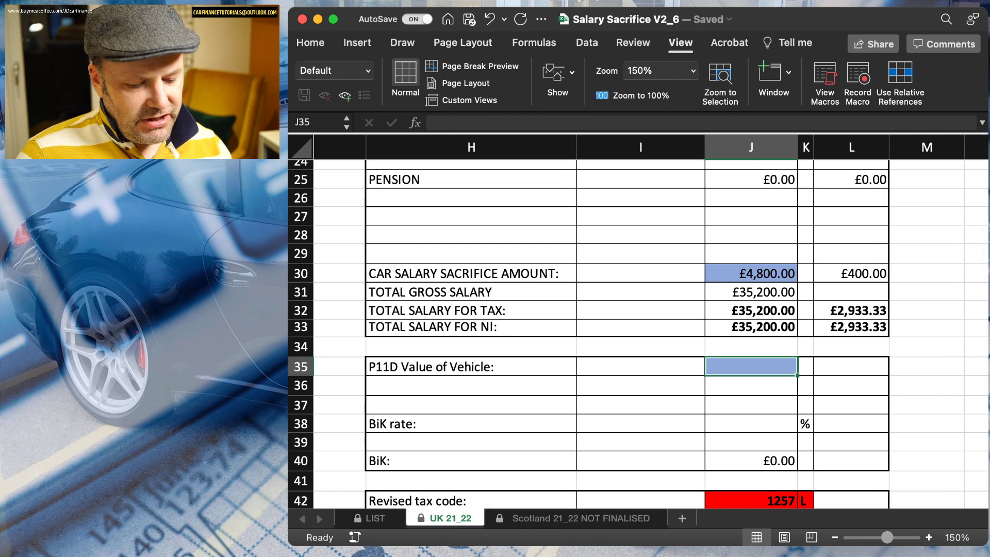
text(32000)
key(Return)
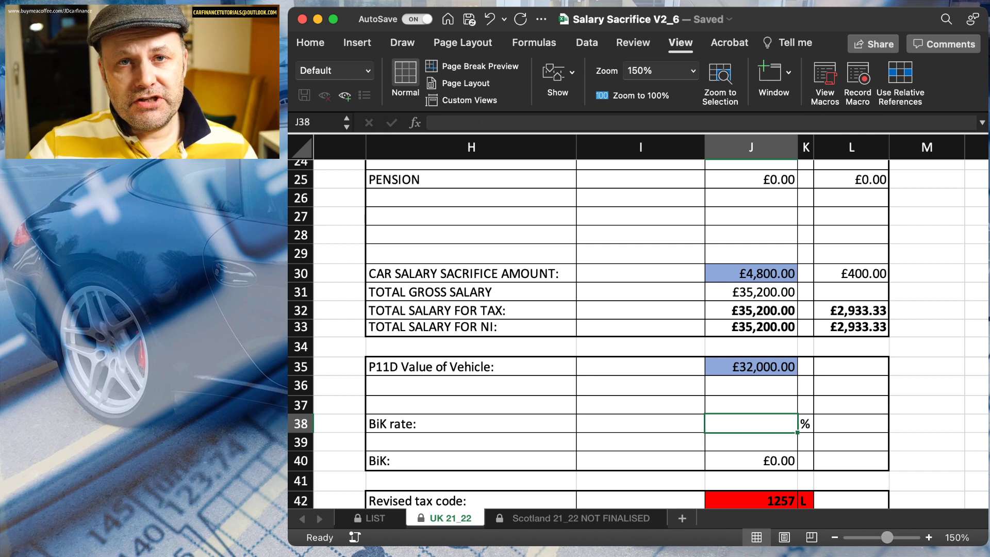
text(1)
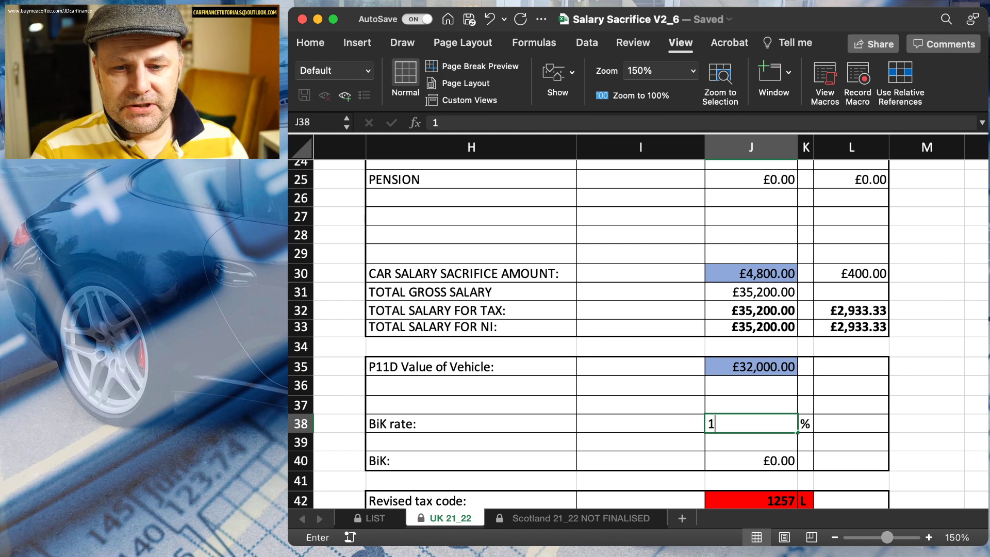
key(Return)
scroll(639, 335, up, 10)
scroll(639, 335, up, 3)
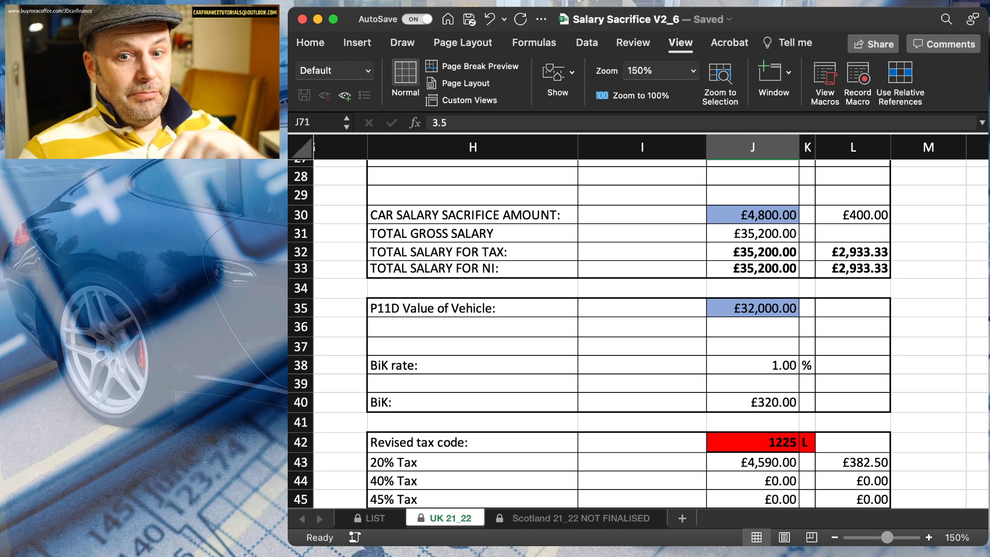
Step: Set the BiK rate to 2% and check the car net cost and percentage saving
scroll(655, 320, left, 1)
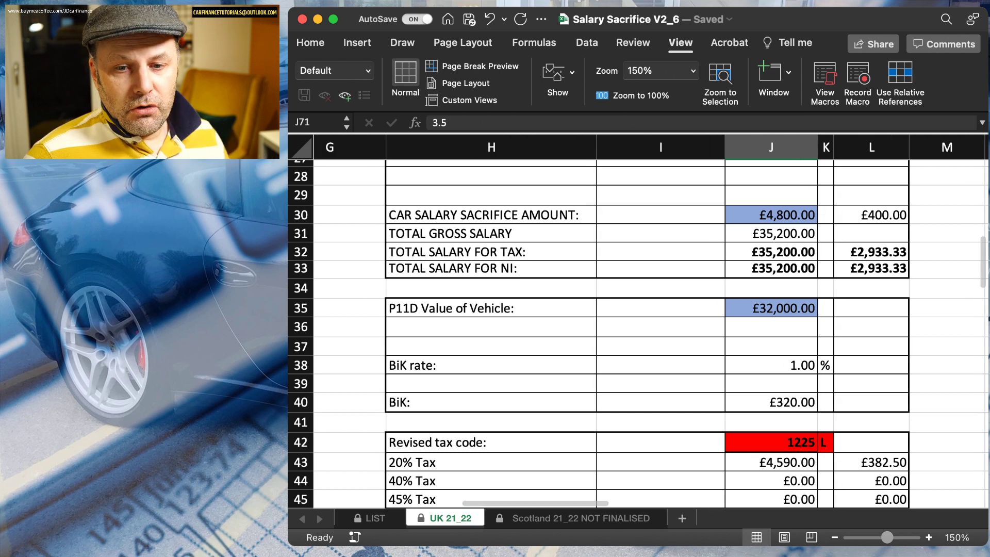
click(770, 365)
text(2)
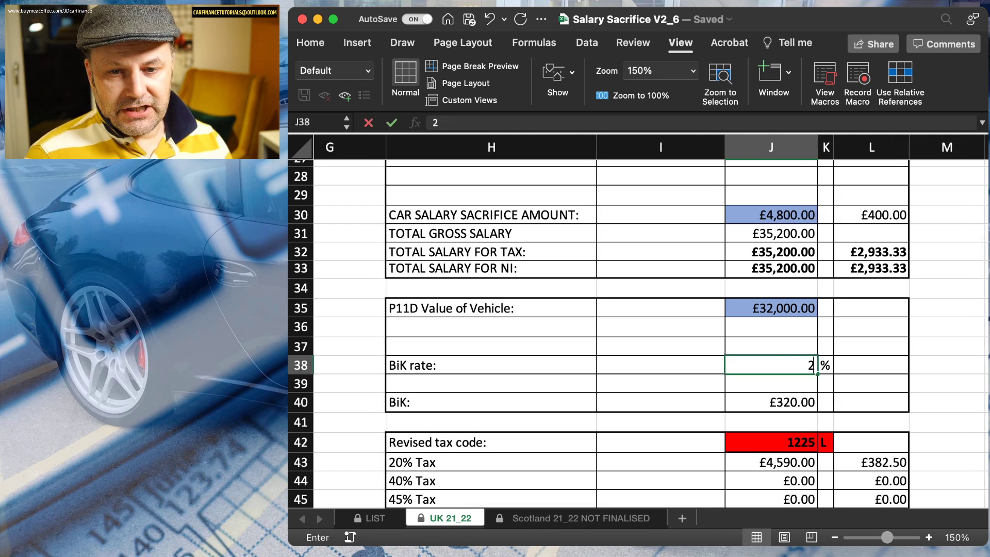
key(Return)
scroll(637, 334, up, 8)
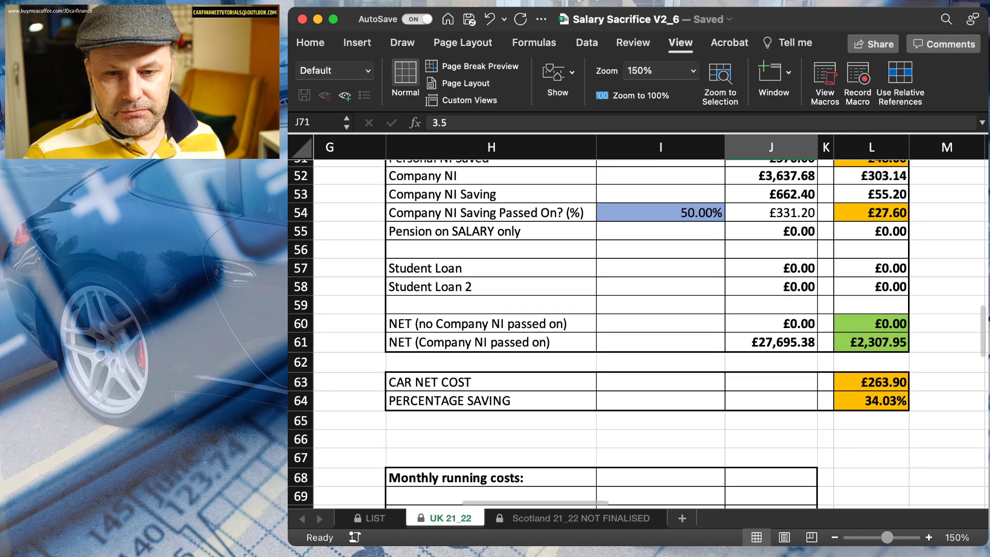
Step: Clear the Company NI Saving Passed On percentage and review the NET figure with no company NI passed on
scroll(638, 334, down, 3)
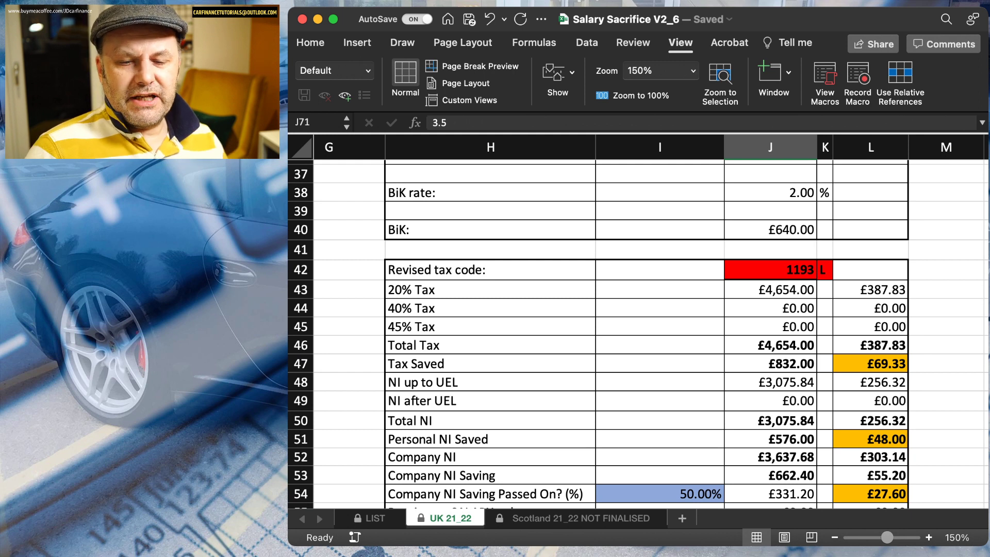
scroll(637, 334, down, 1)
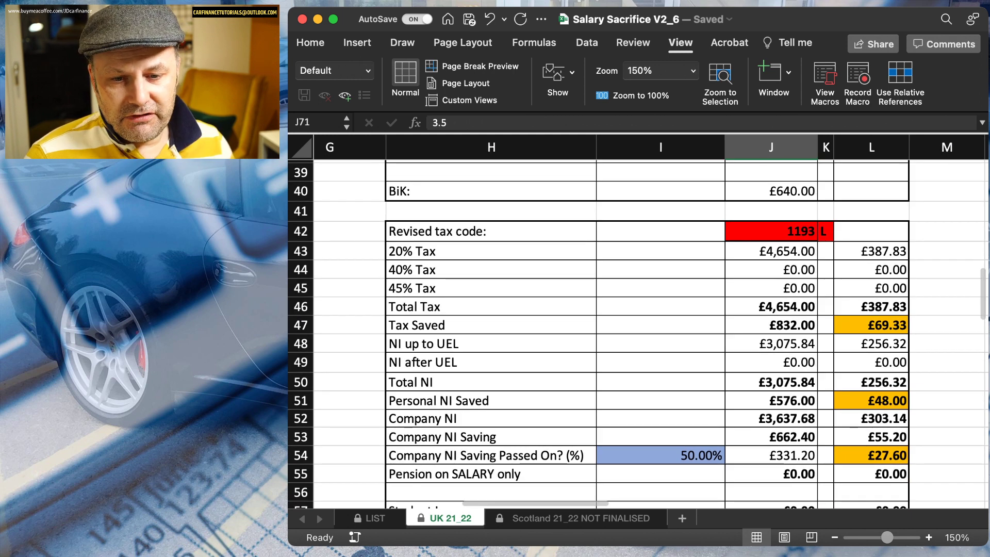
click(660, 455)
key(Delete)
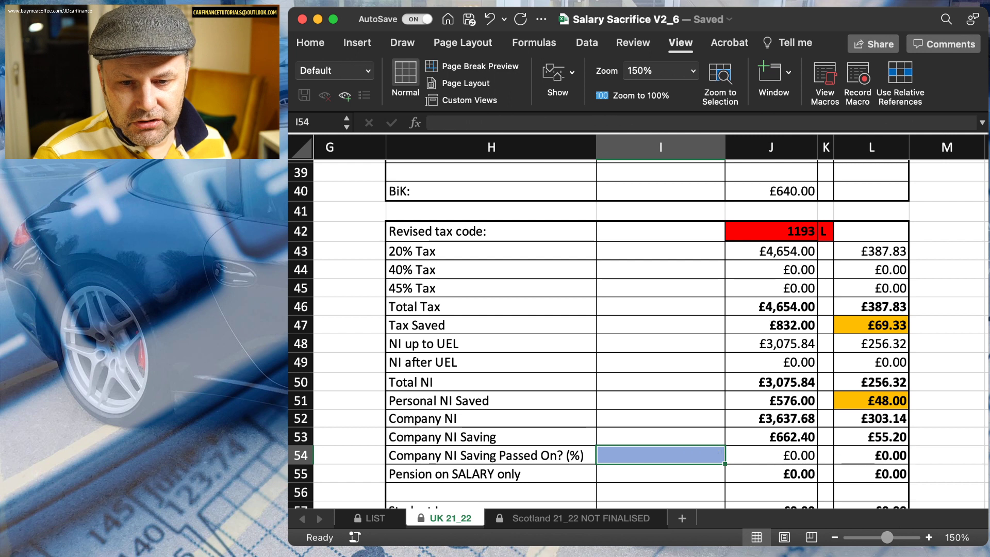
key(Tab)
scroll(637, 334, down, 9)
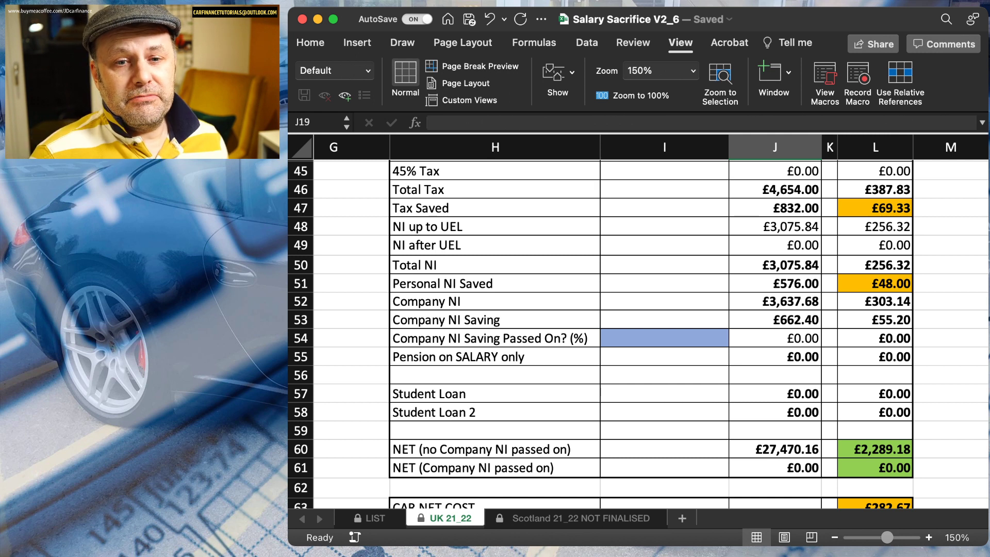
scroll(638, 334, up, 6)
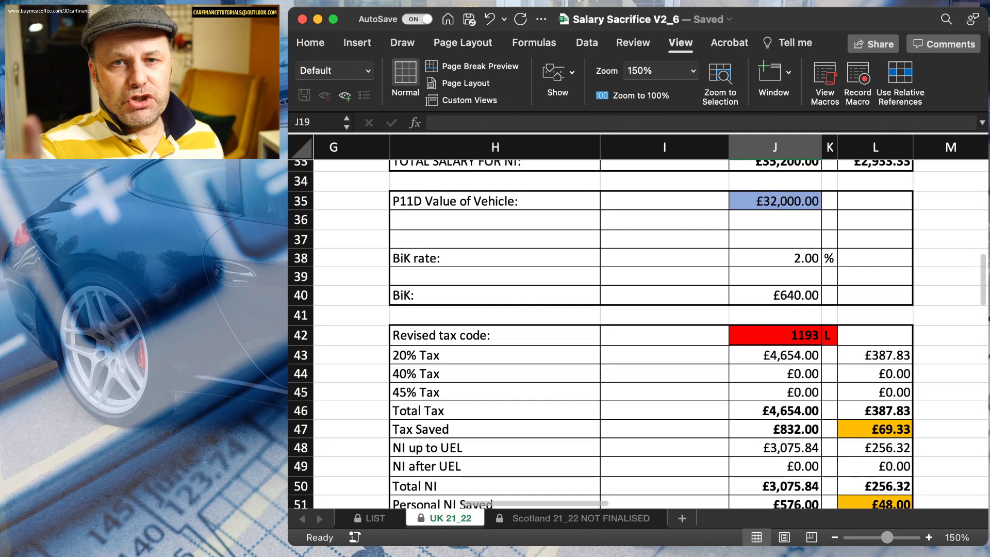